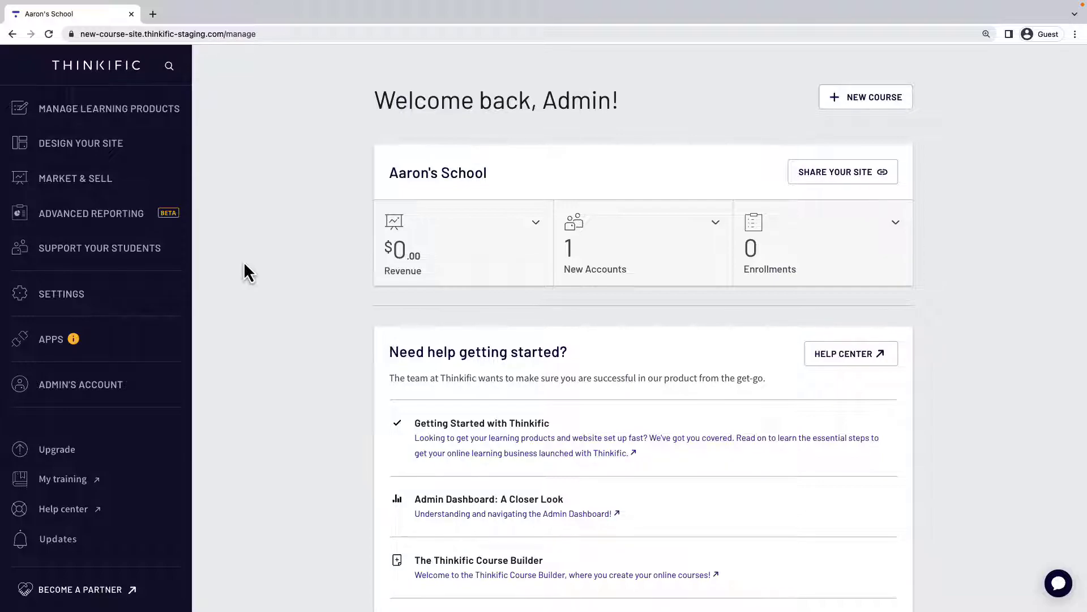
Open the school's Settings and show the Payments tab
click(91, 294)
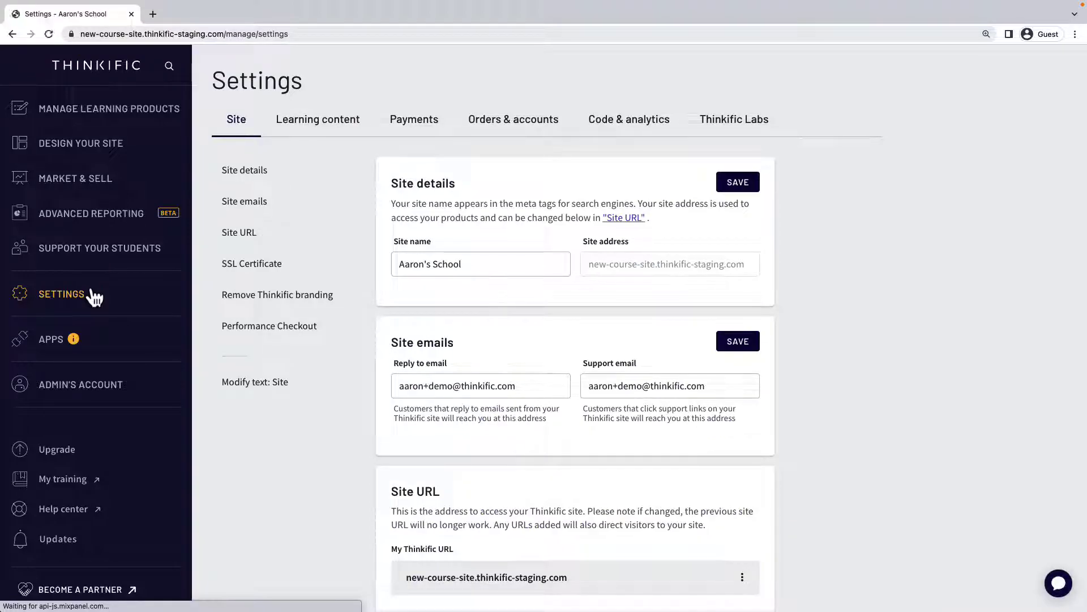
click(394, 139)
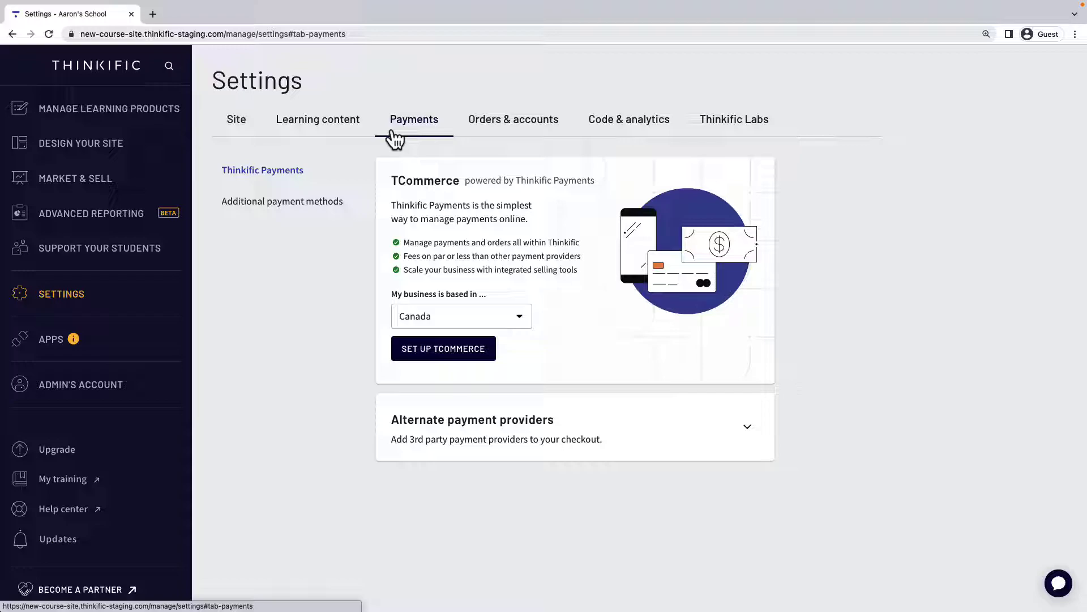
Set the business country to United States and start the TCommerce setup
click(511, 319)
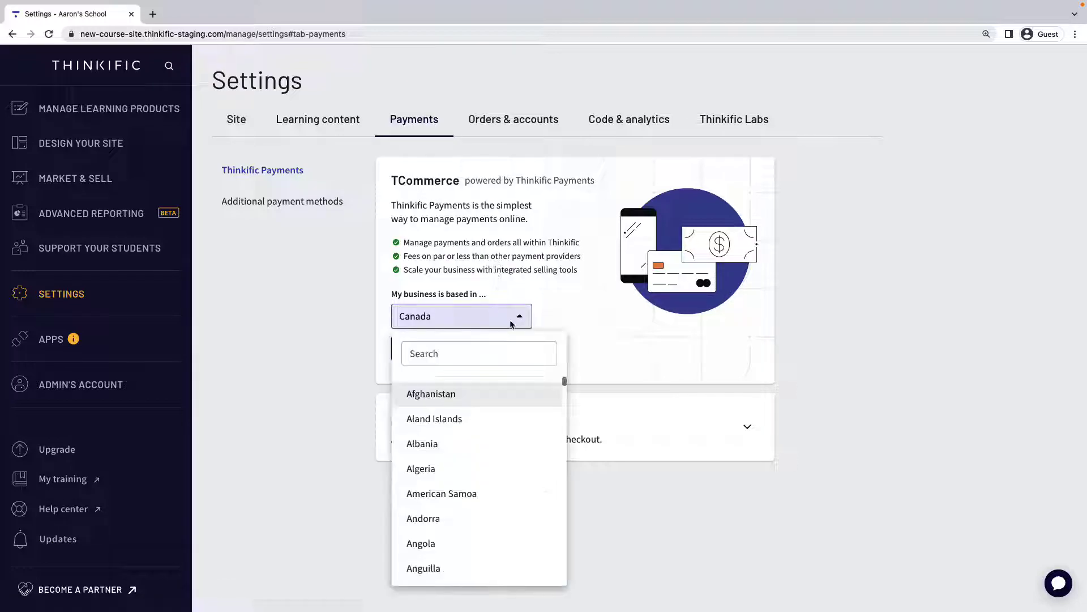
click(513, 351)
text(Unite)
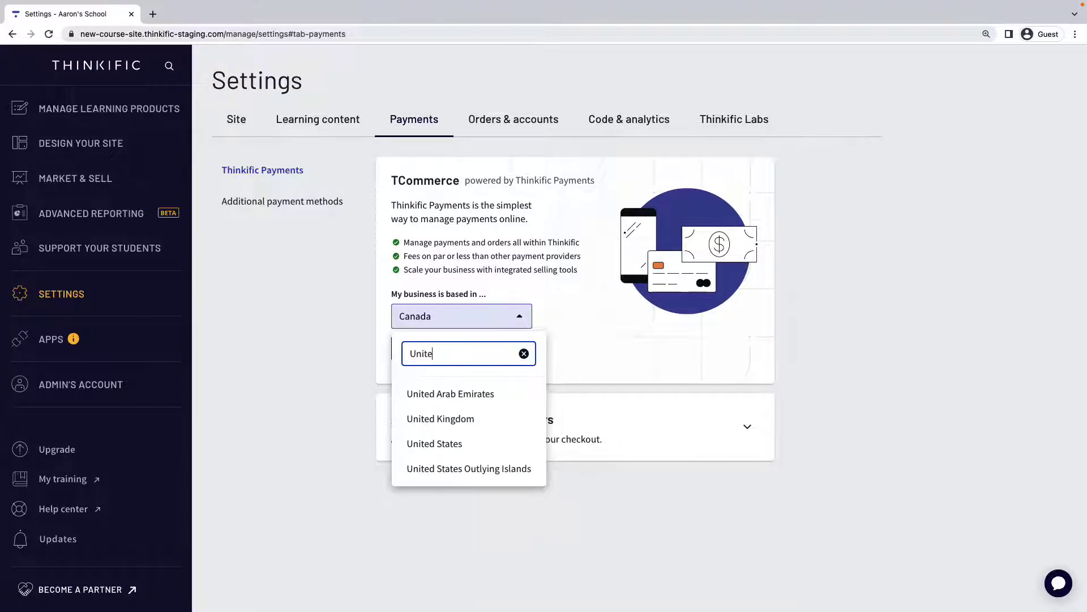
click(488, 442)
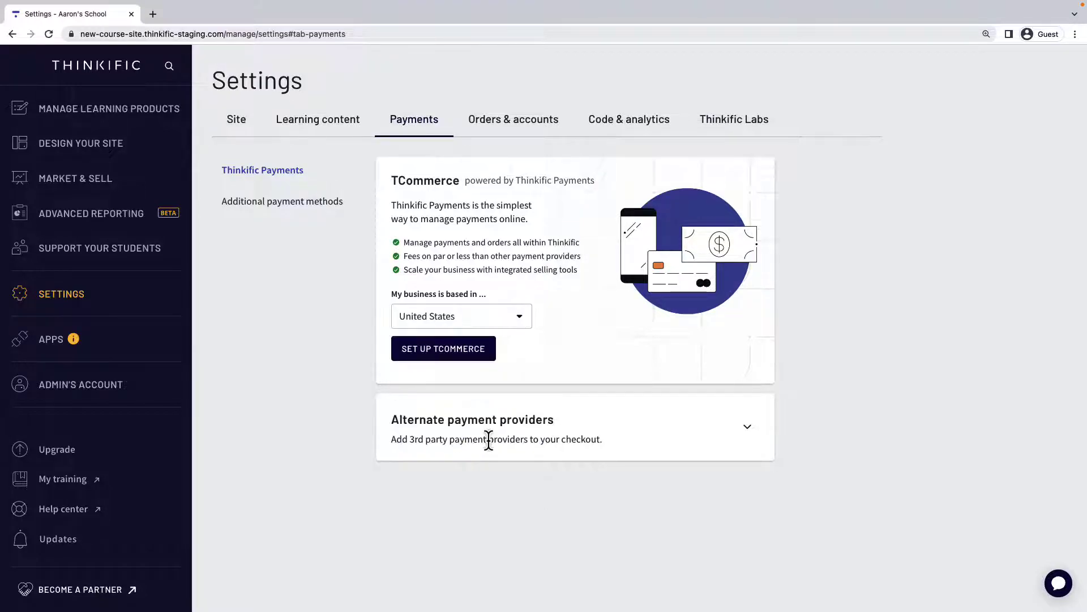
click(472, 356)
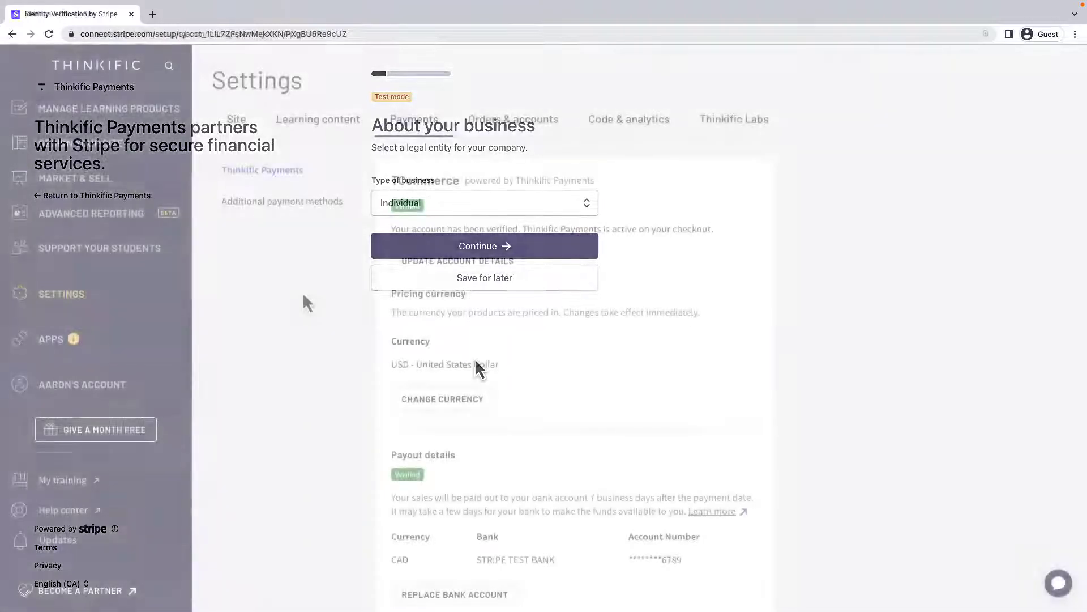
Edit the Creator Community from Communities and show its Pricing tab
click(128, 122)
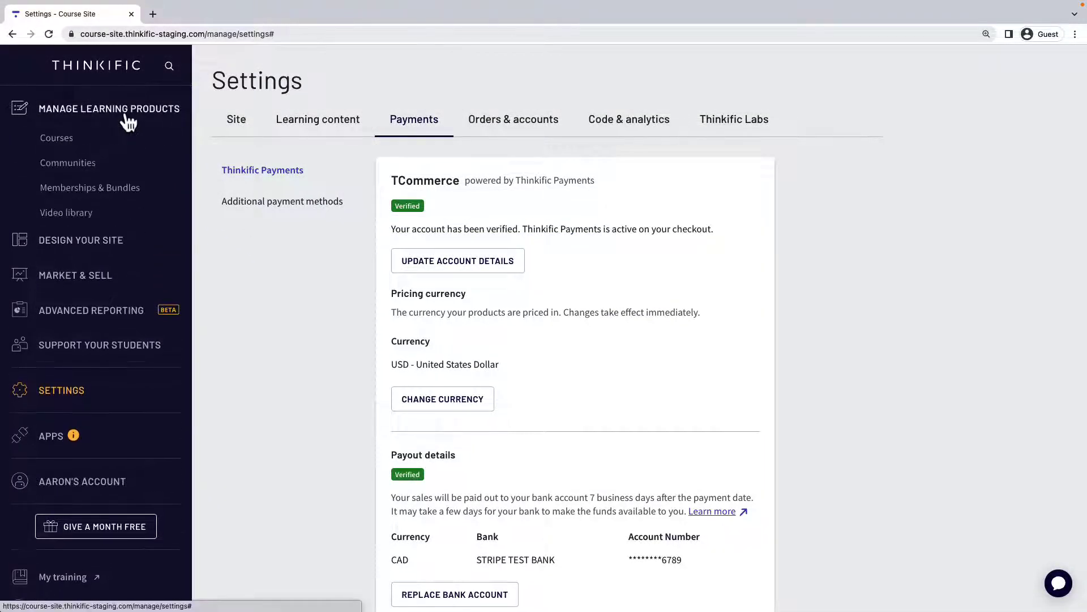
click(99, 169)
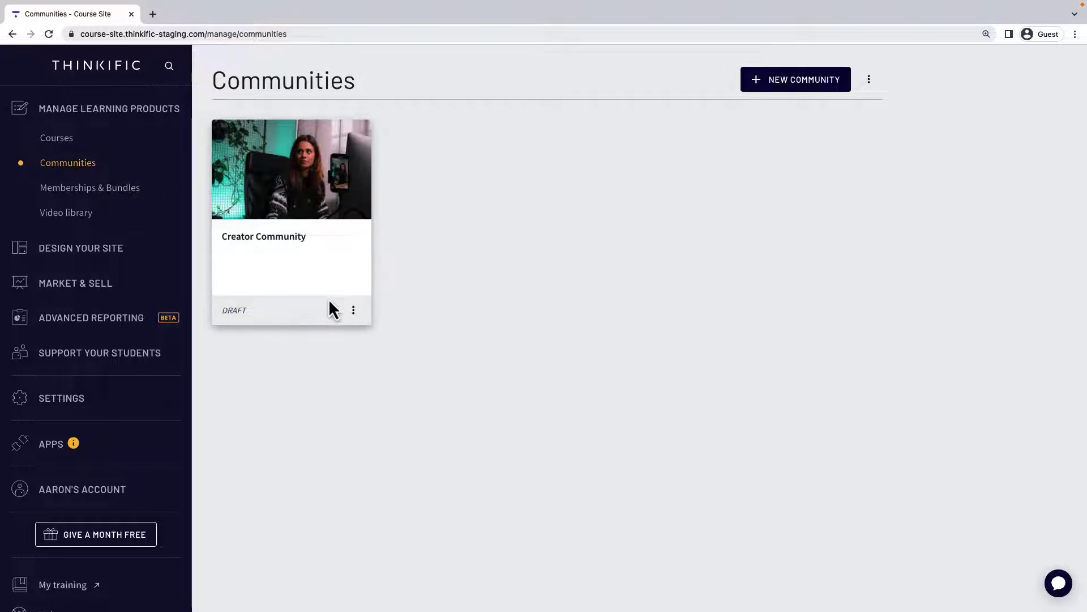
click(351, 310)
click(342, 347)
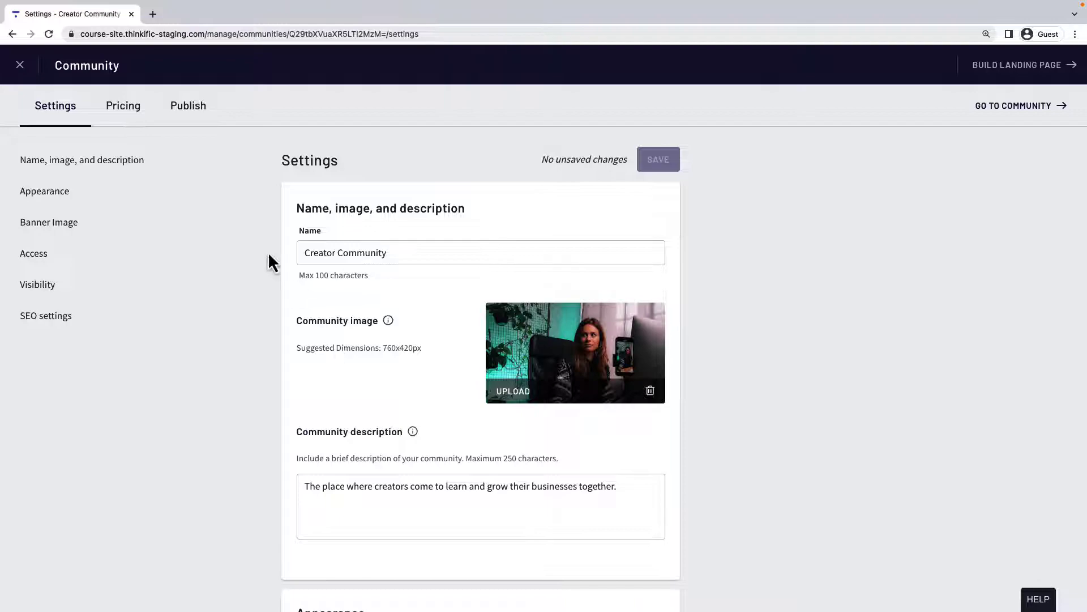
click(121, 122)
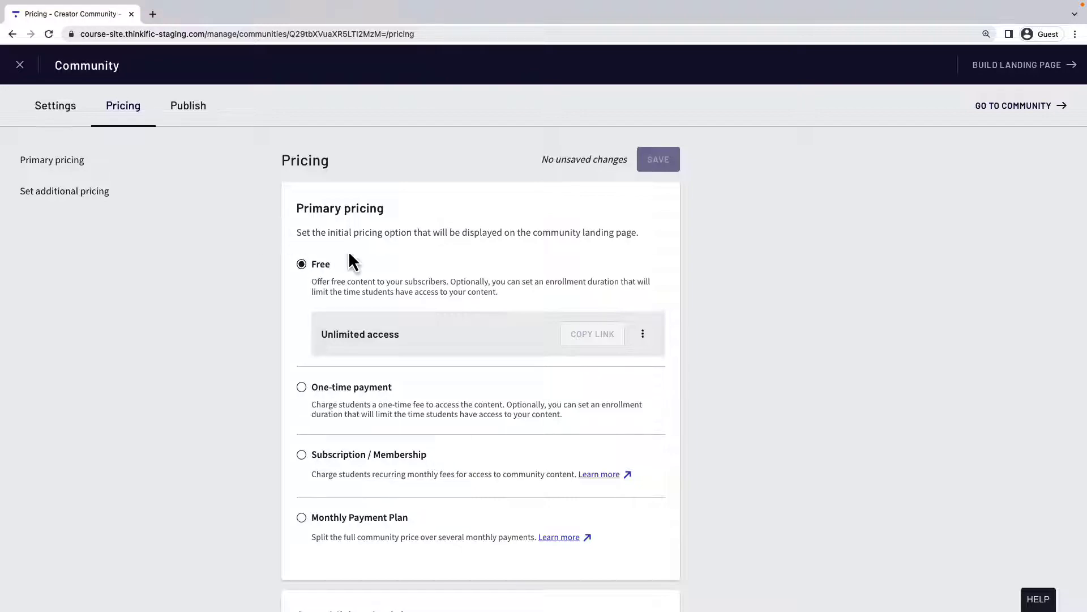
Edit the free Unlimited access price and change it to One-time payment
click(643, 336)
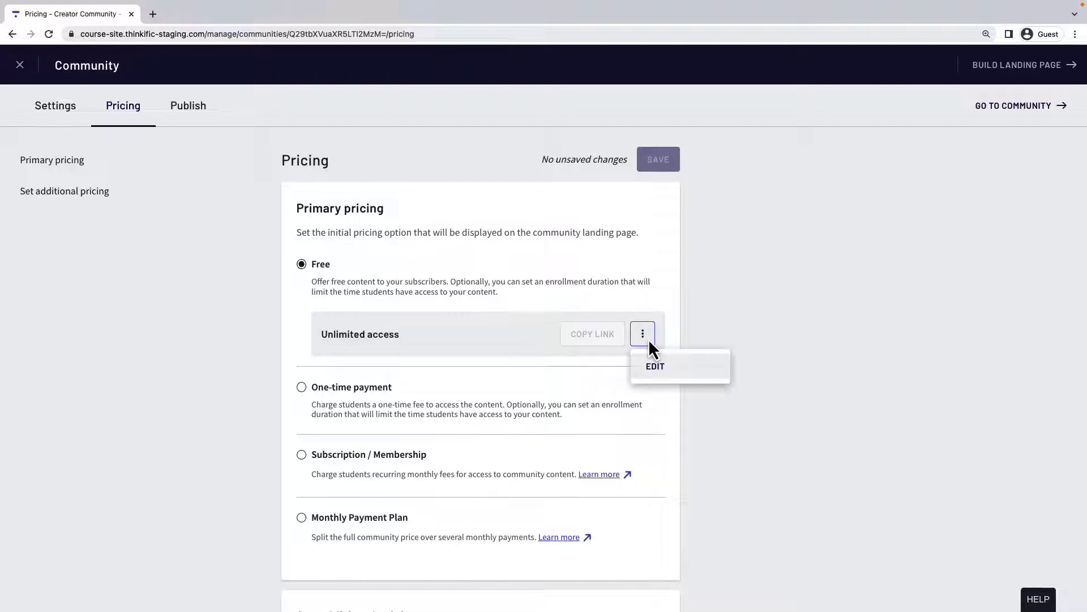
click(655, 368)
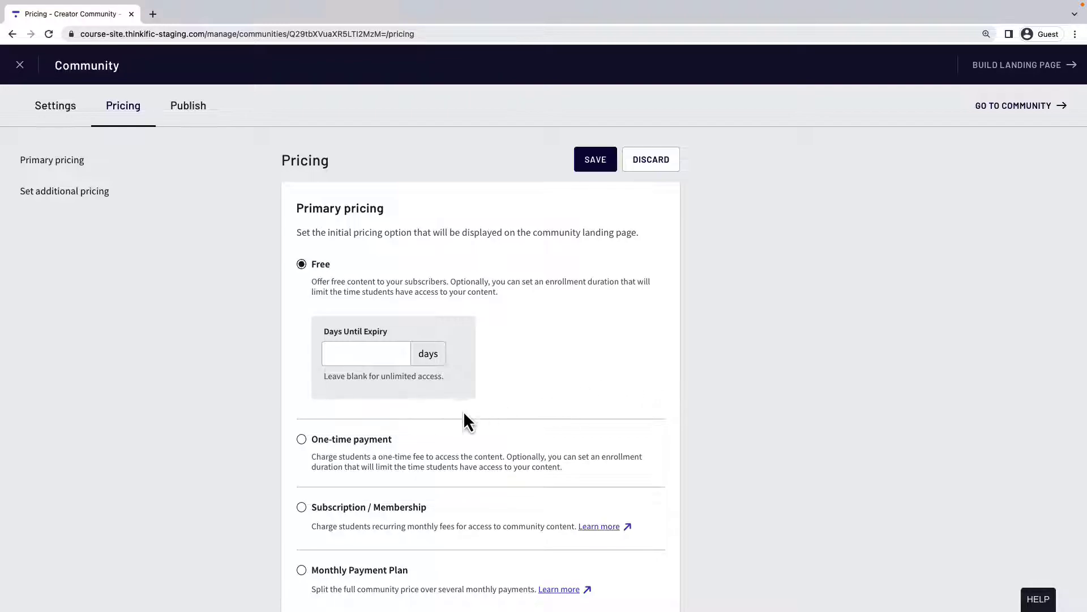
click(378, 439)
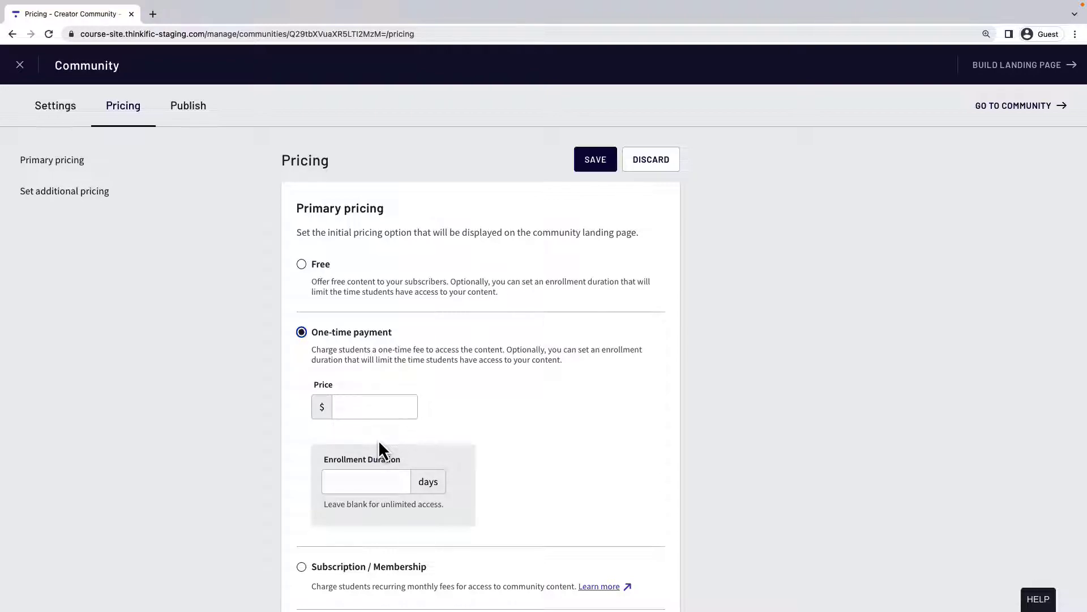
scroll(379, 442, down, 5)
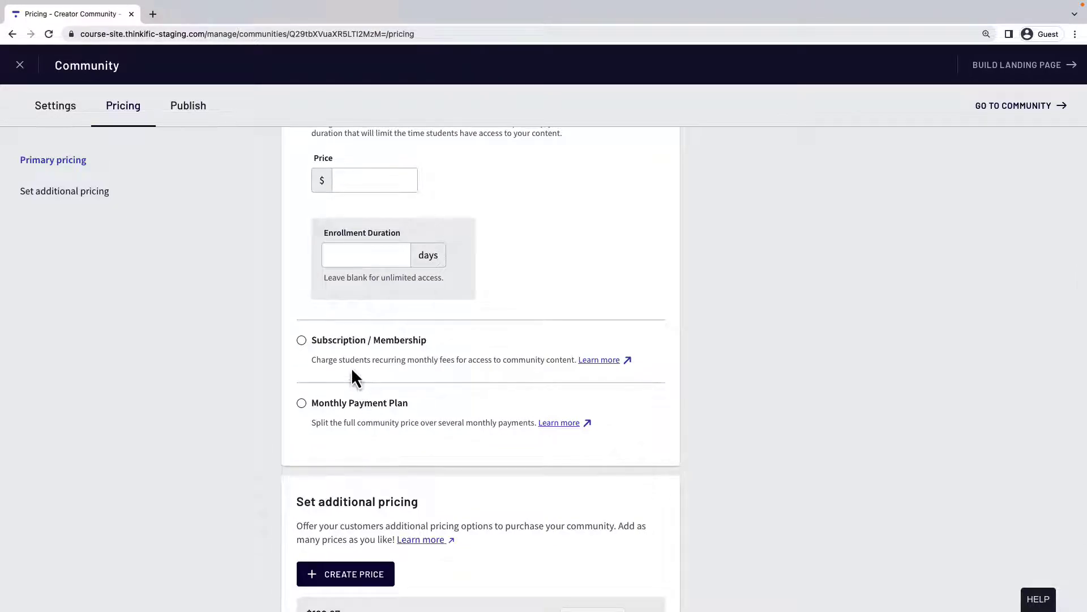
Make it a Subscription / Membership of $20 billed every month
click(345, 341)
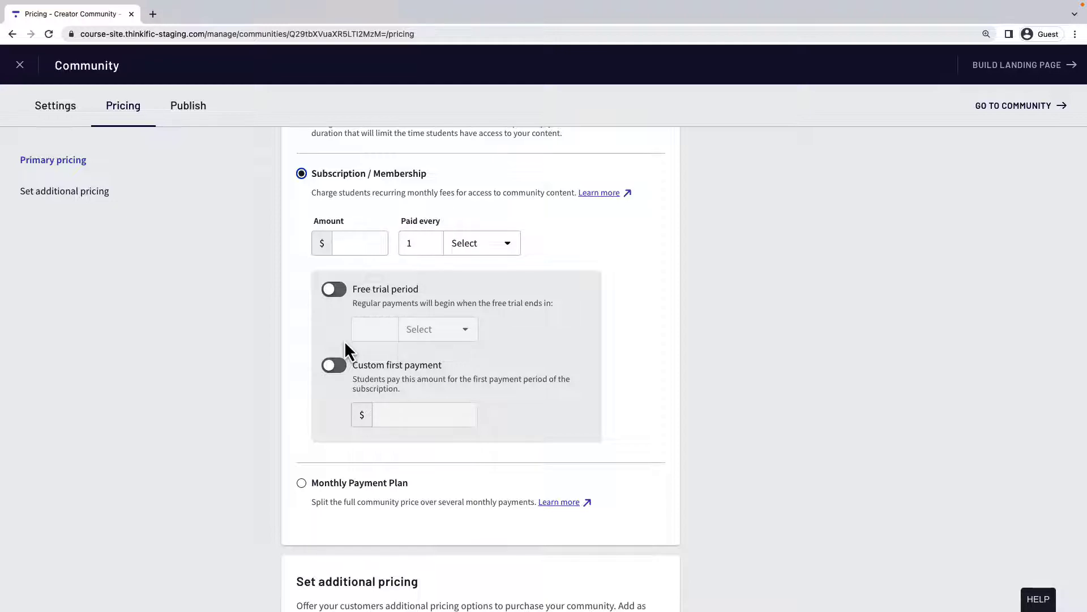
click(360, 245)
text(20)
click(473, 248)
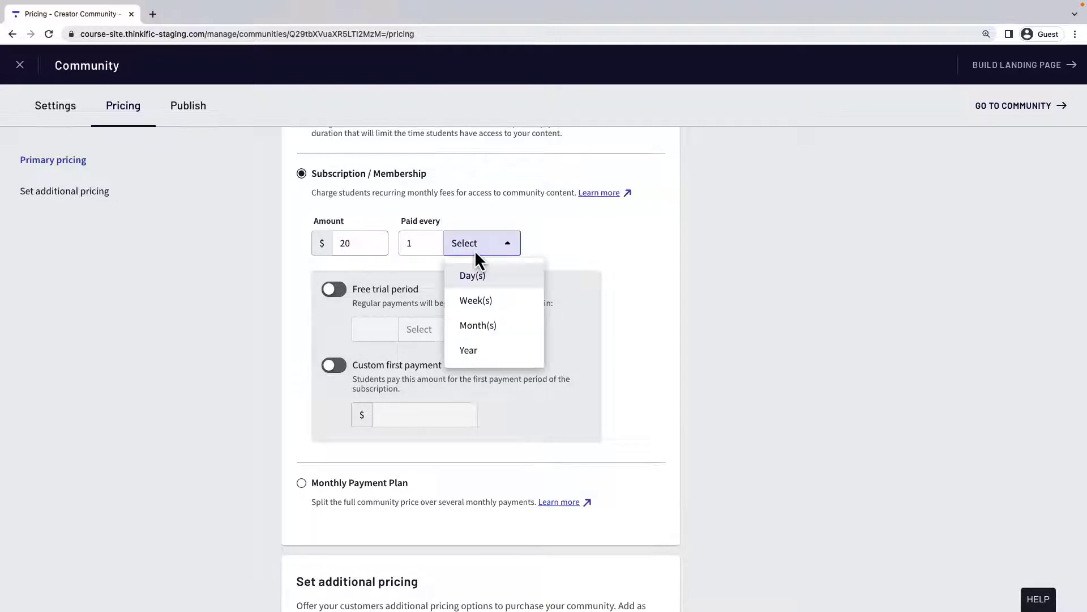
click(493, 324)
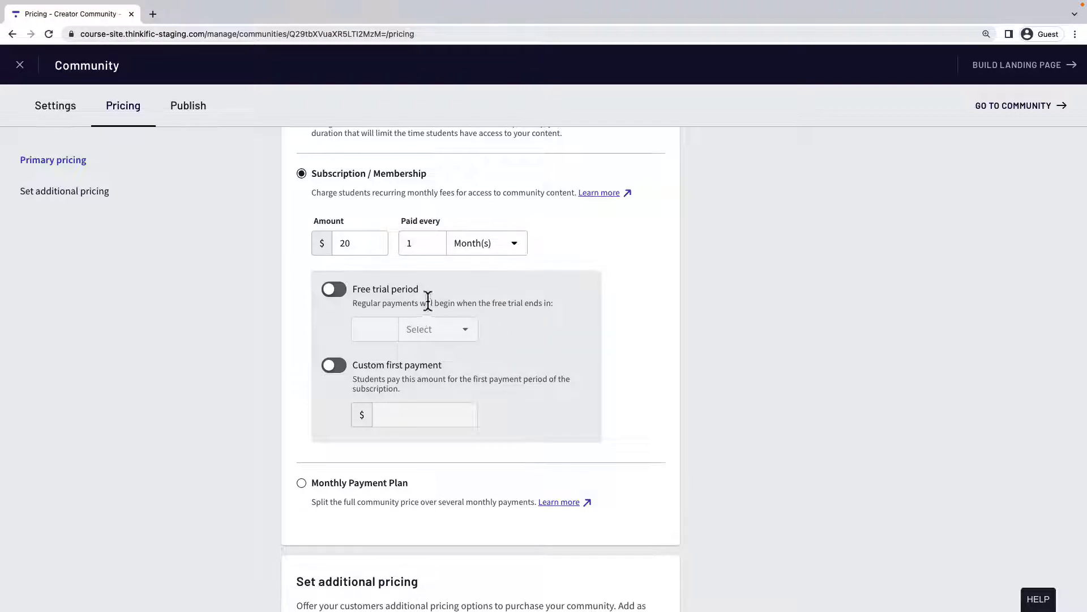
Try a day-based free trial and a custom first payment, leaving both off
click(334, 290)
click(380, 333)
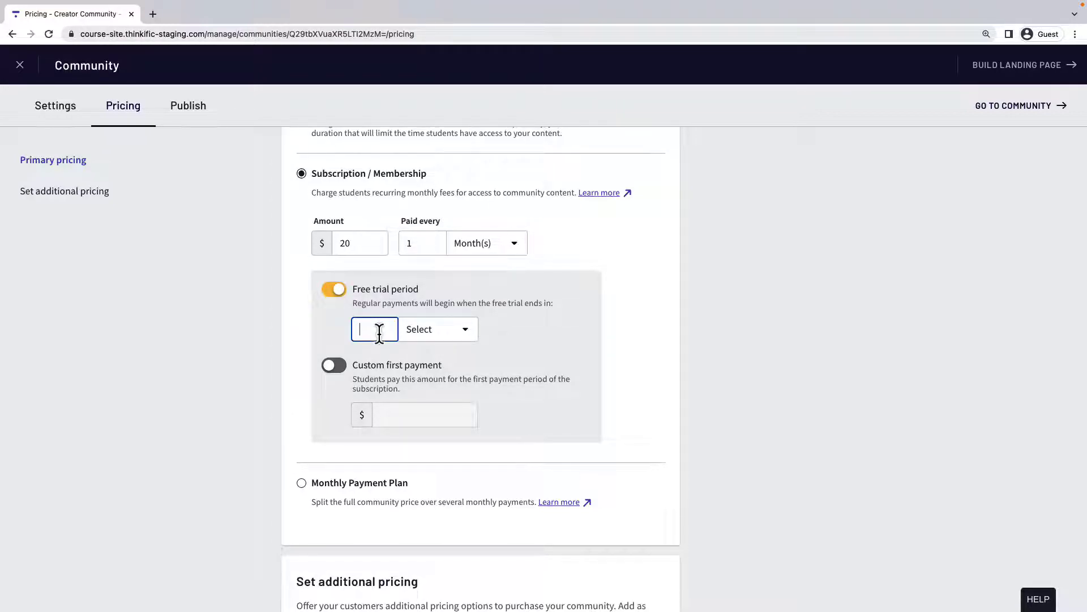
text(7)
click(429, 340)
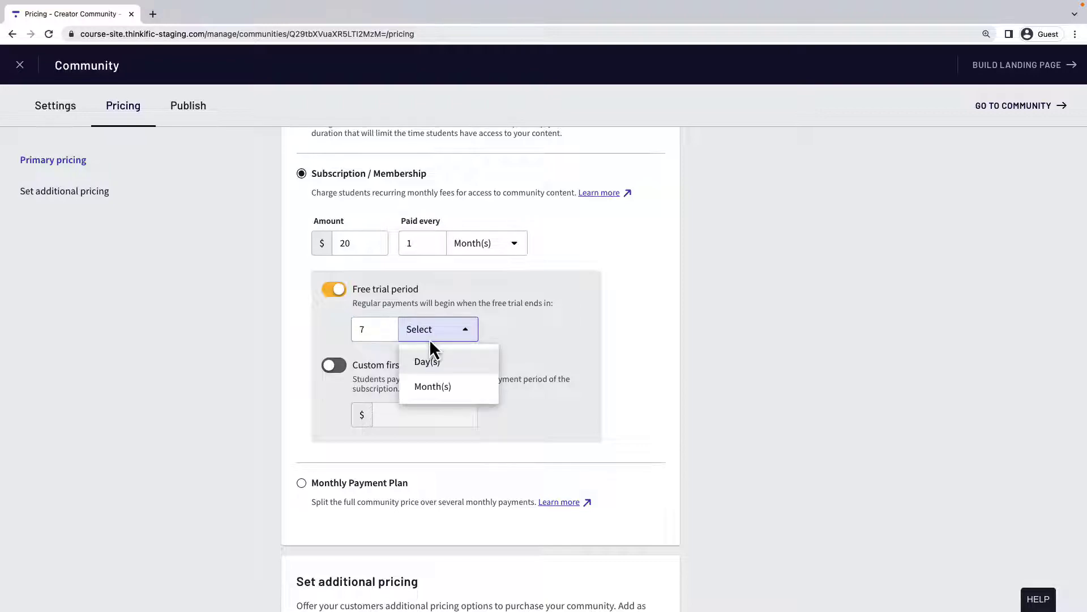
click(431, 363)
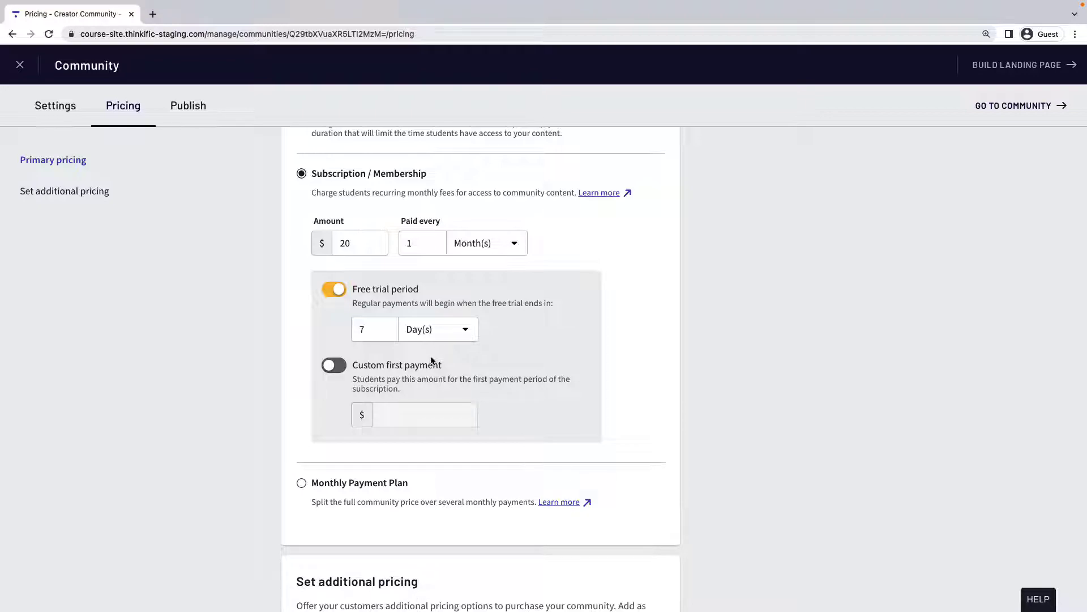
click(335, 367)
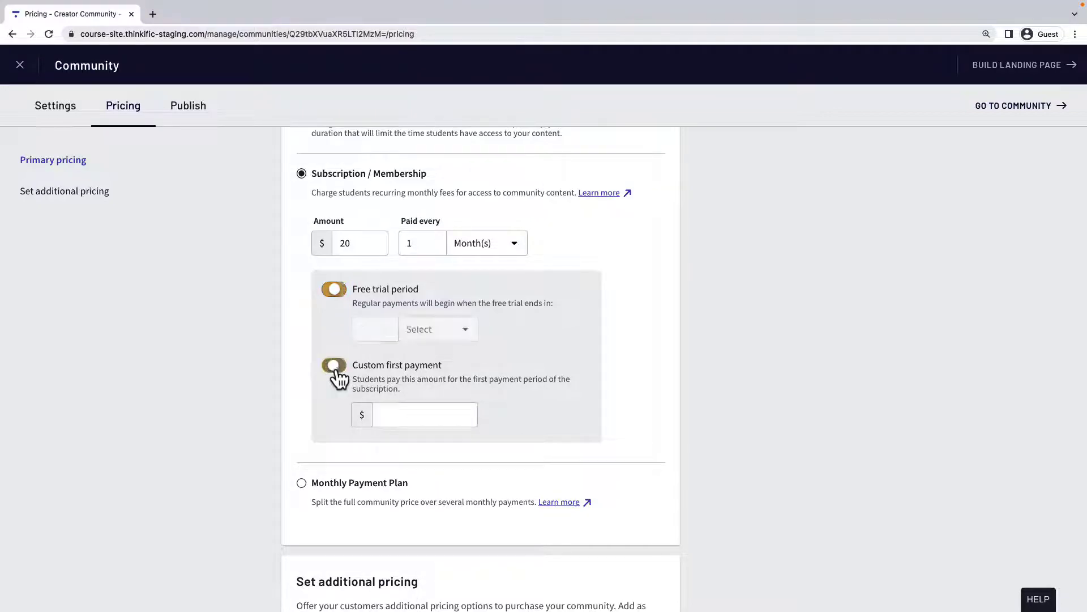
click(402, 415)
text(50)
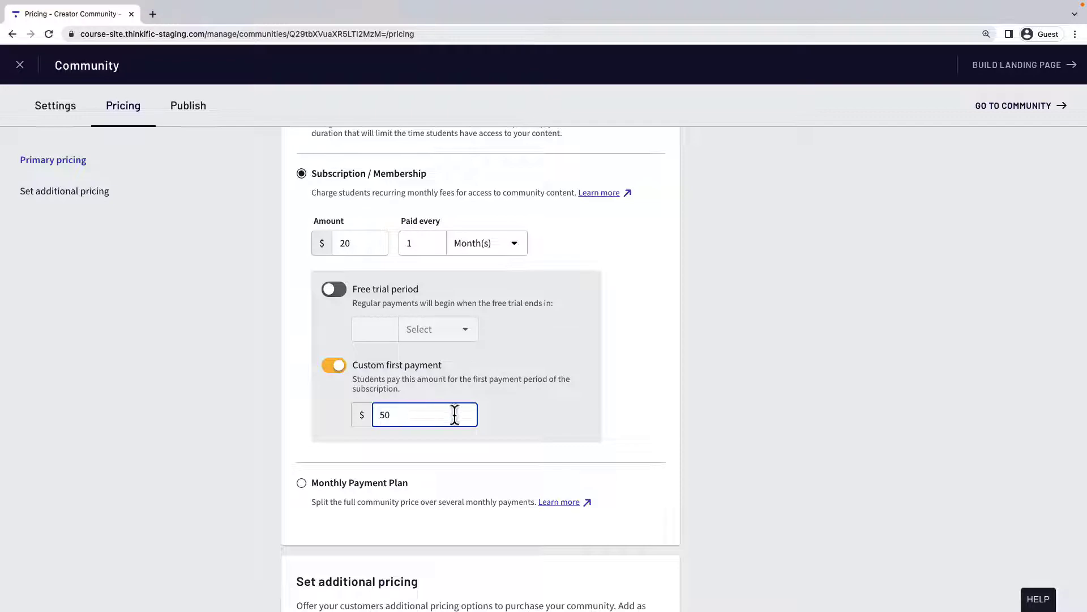
click(519, 422)
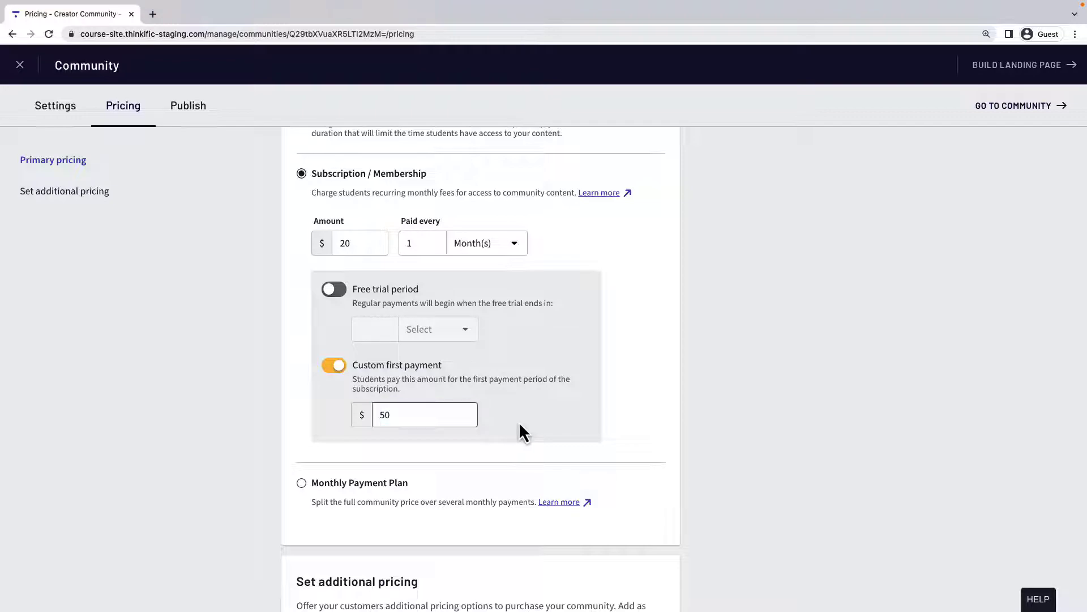
click(341, 372)
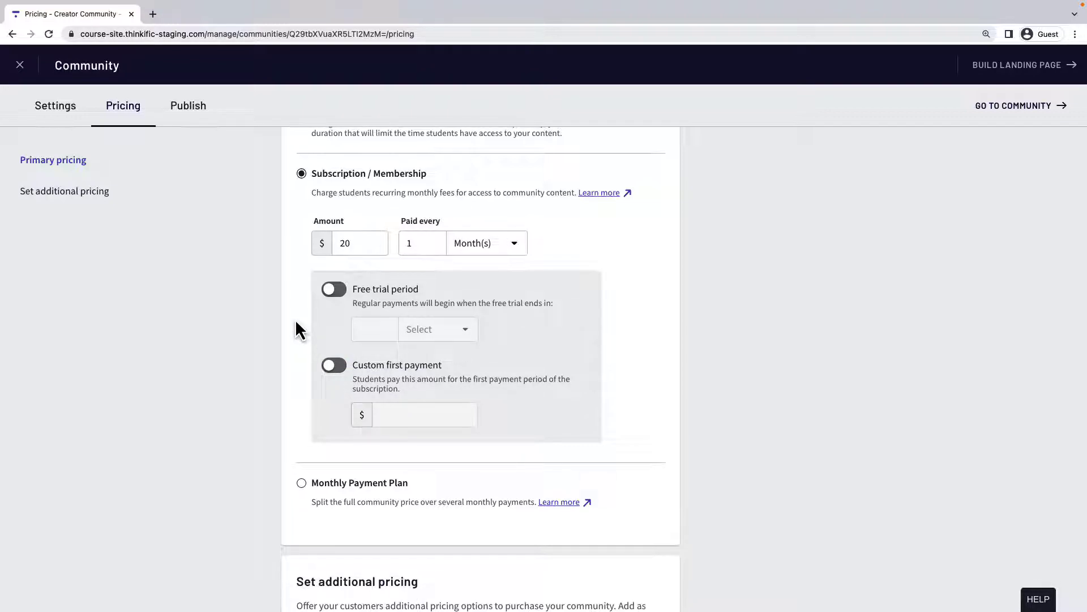
Try the Monthly Payment Plan fields, then save the $20 monthly subscription price
click(330, 485)
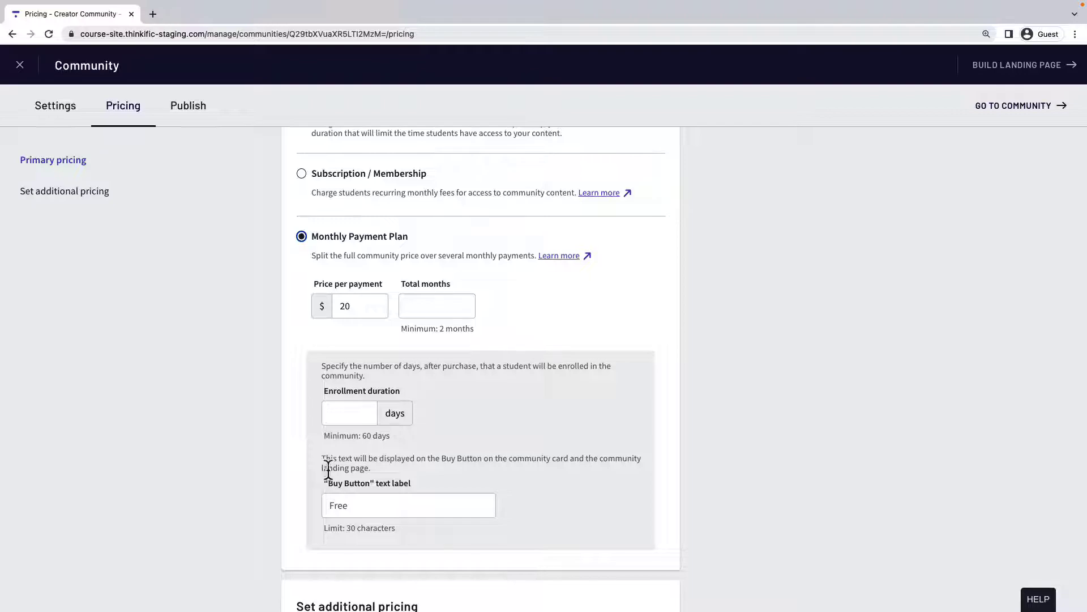
click(366, 311)
key(BackSpace)
key(BackSpace)
text(100)
click(425, 311)
text(2)
click(512, 354)
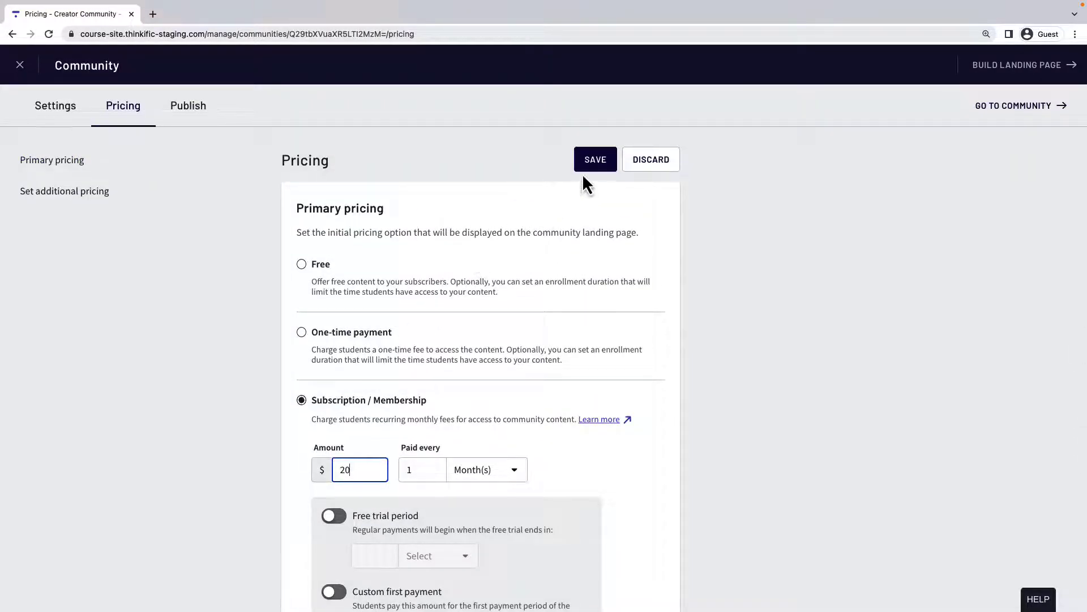
click(585, 164)
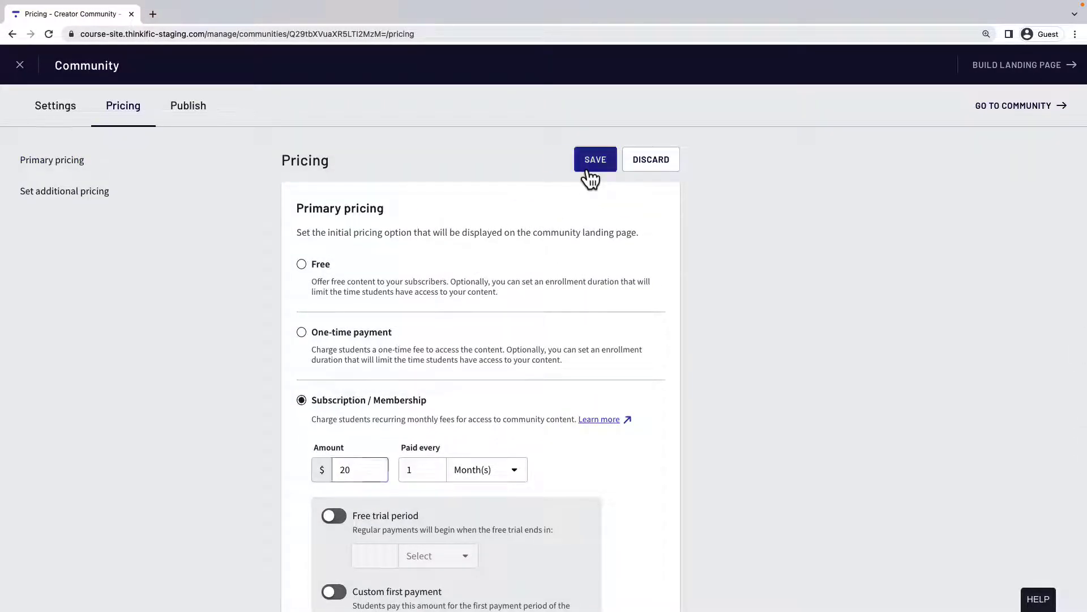